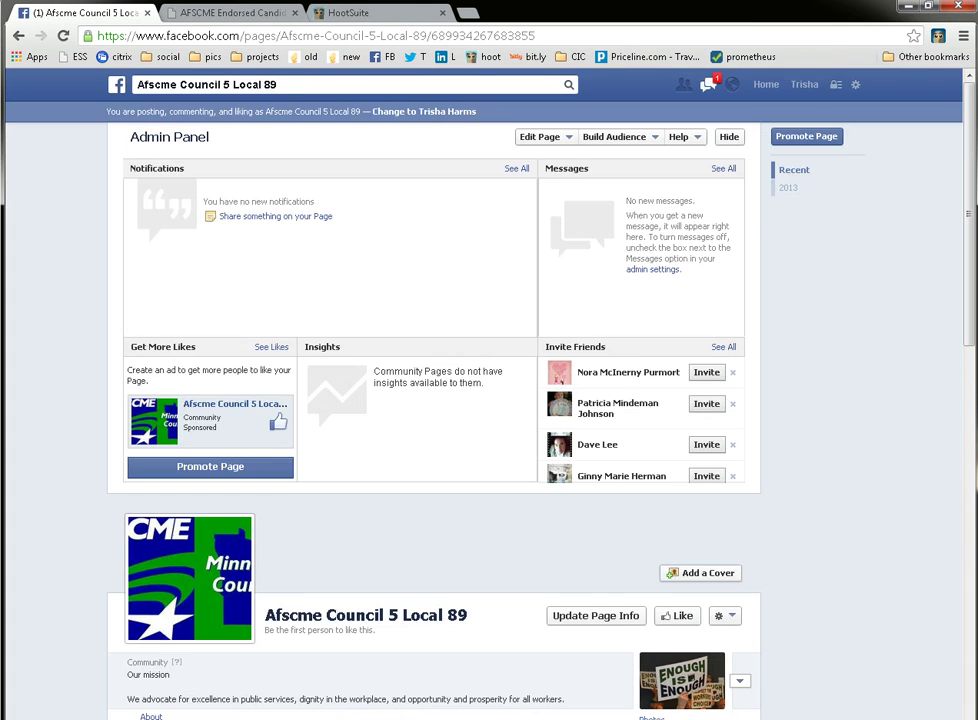
Scroll the page timeline, then select and deselect the welcome post's text and photo
scroll(52, 520, "down", 4)
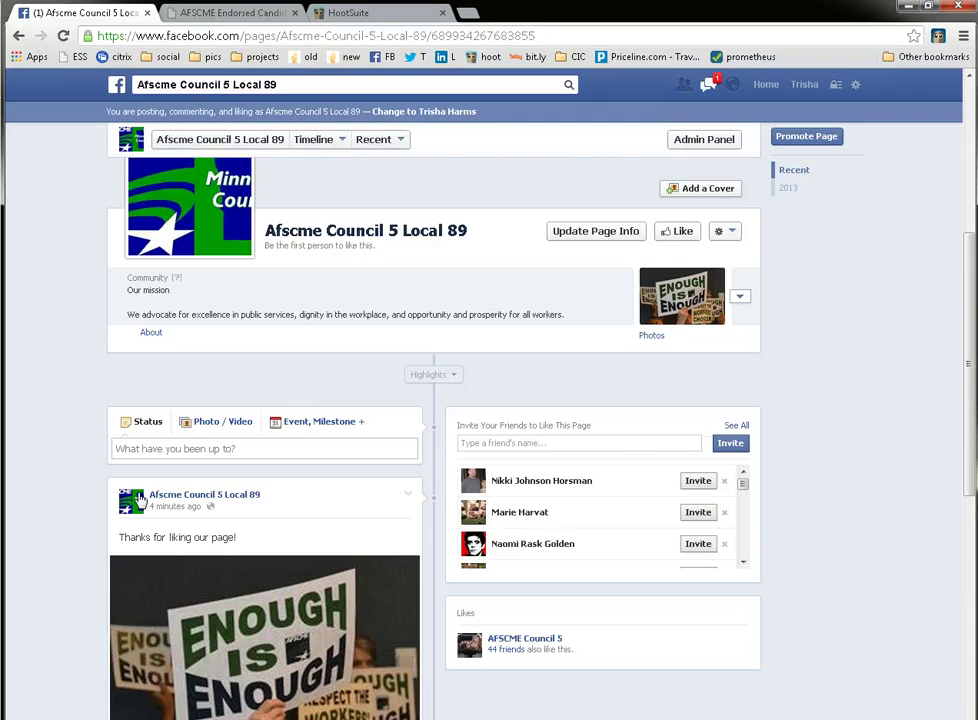
scroll(82, 514, "down", 2)
scroll(82, 512, "up", 2)
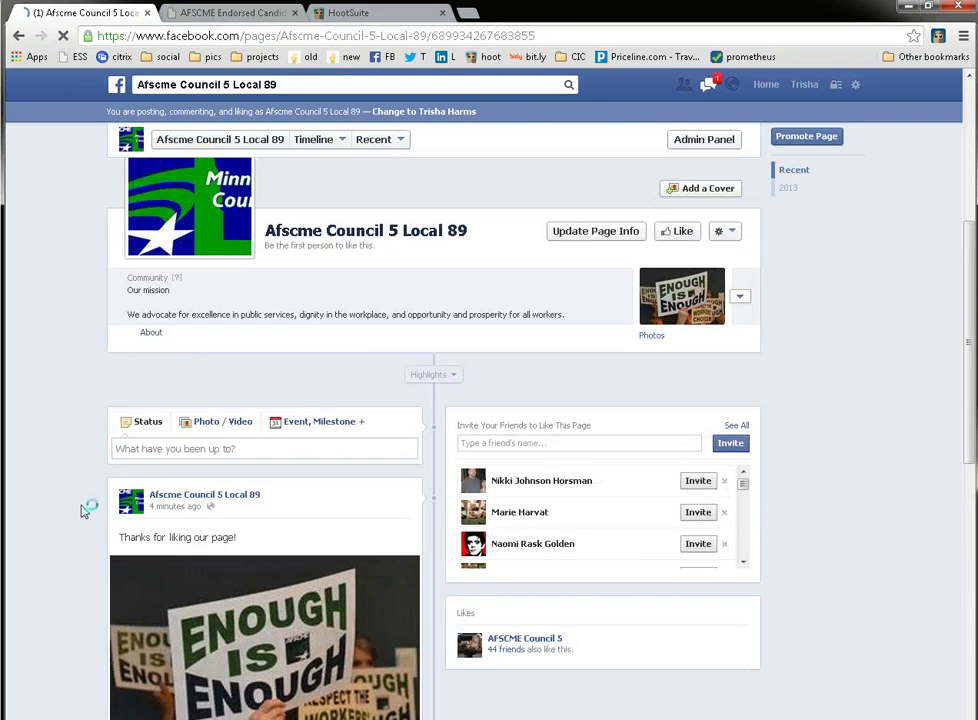
scroll(131, 533, "down", 2)
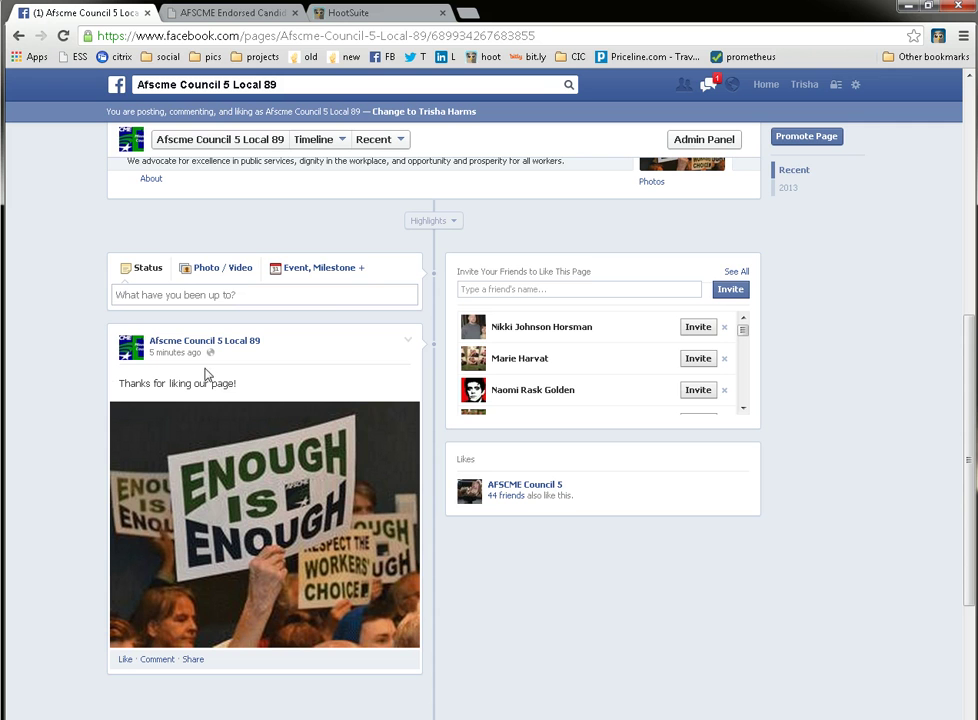
left_click_drag(251, 389, 311, 391)
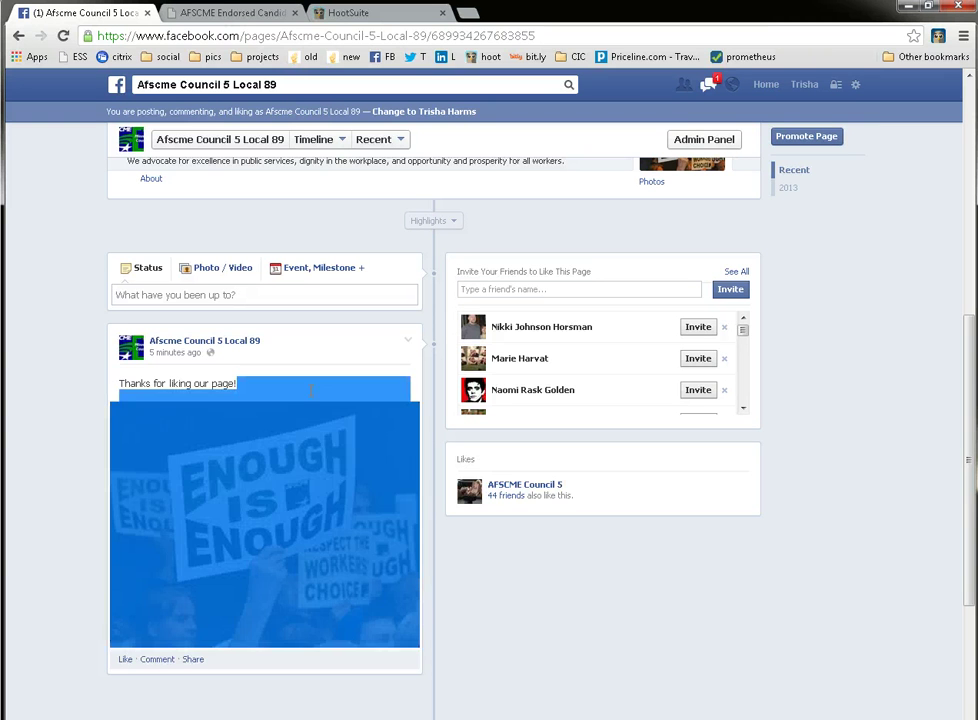
left_click(314, 396)
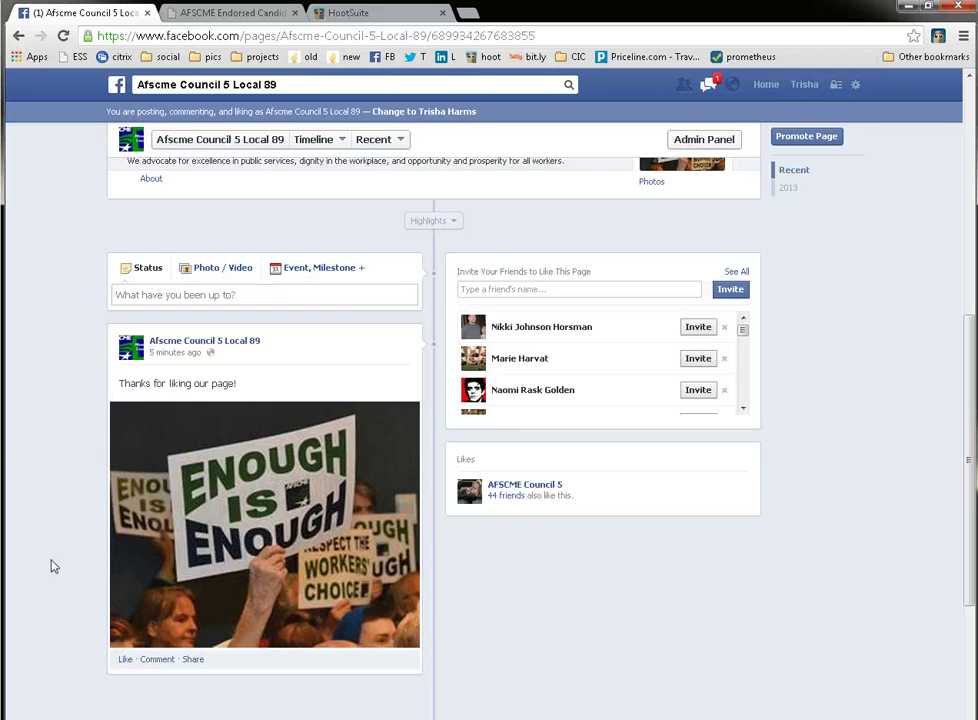
Attach food_0703.gif from trish projects > foood facebook to a new photo post
scroll(517, 638, "up", 3)
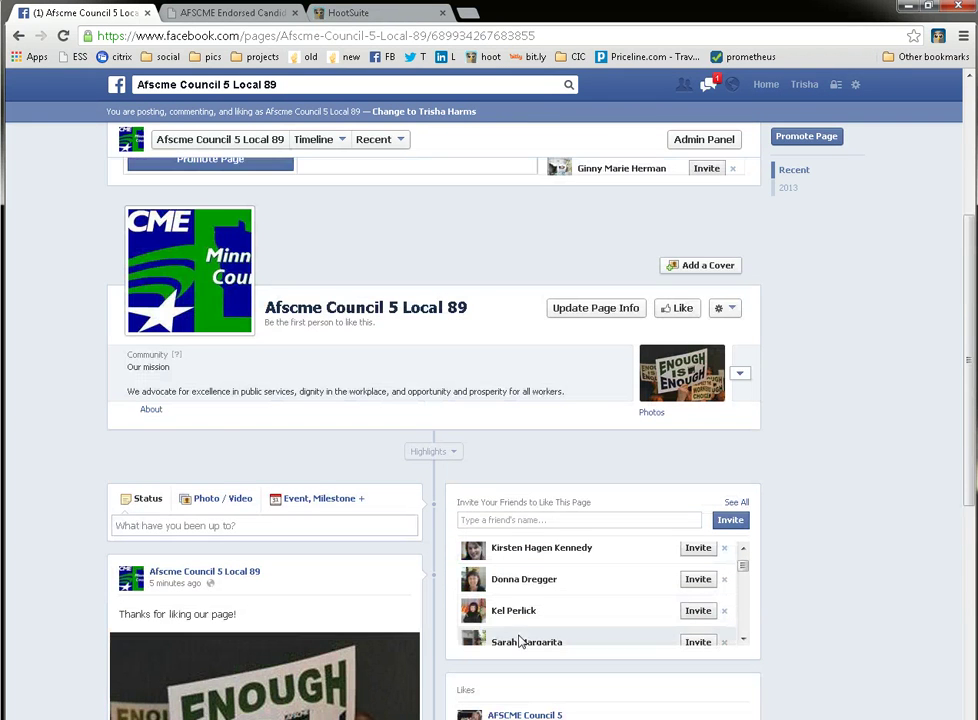
left_click(208, 502)
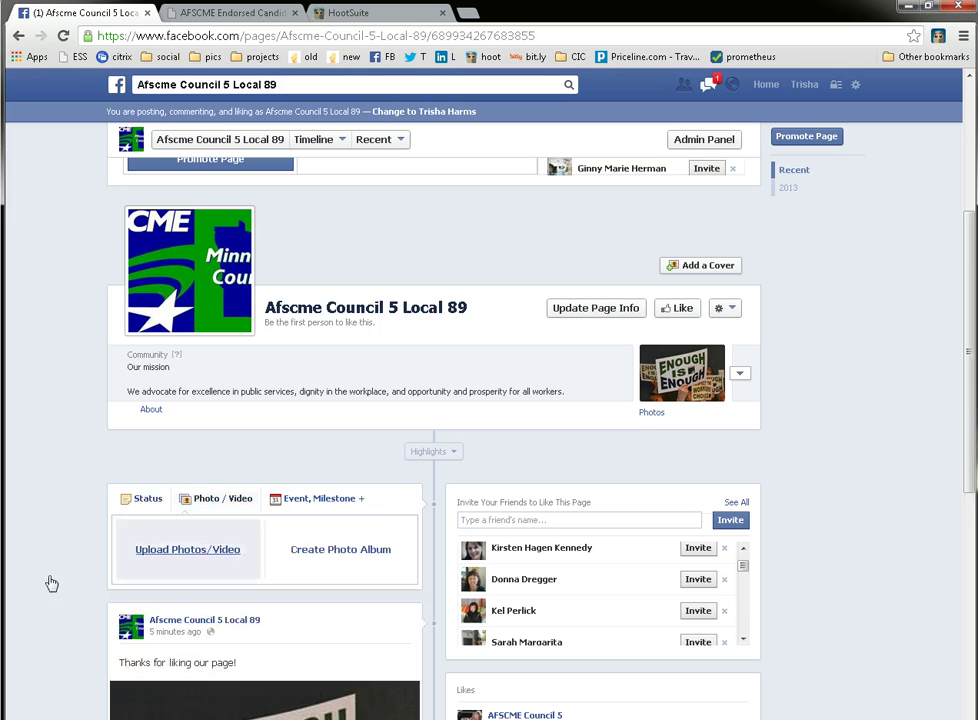
left_click(175, 556)
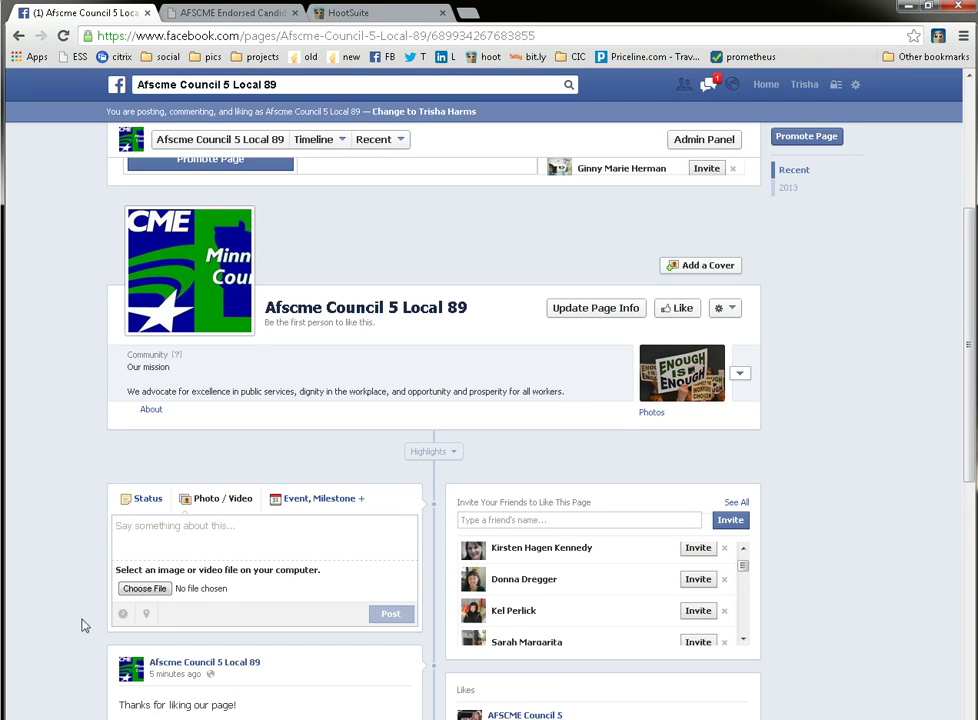
left_click(143, 590)
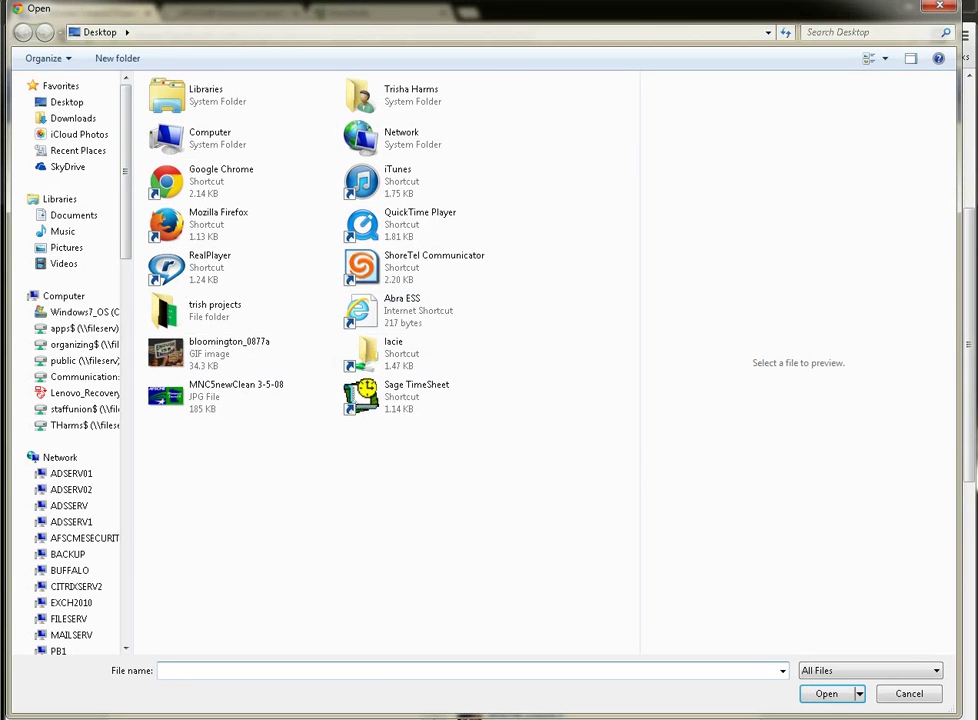
double_click(215, 310)
double_click(185, 110)
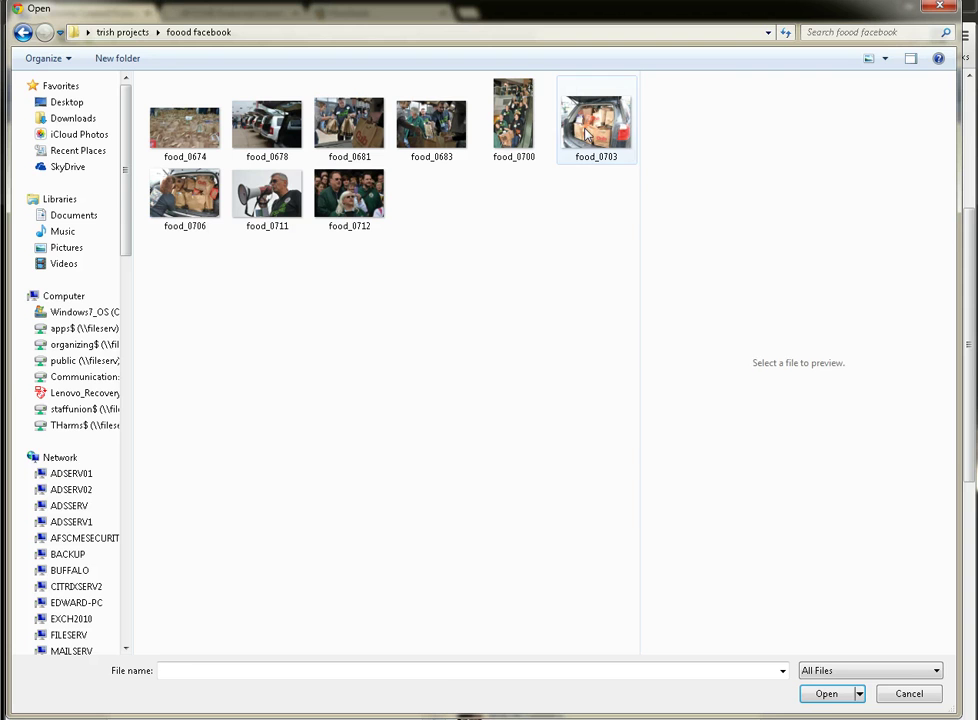
left_click(588, 130)
left_click(826, 693)
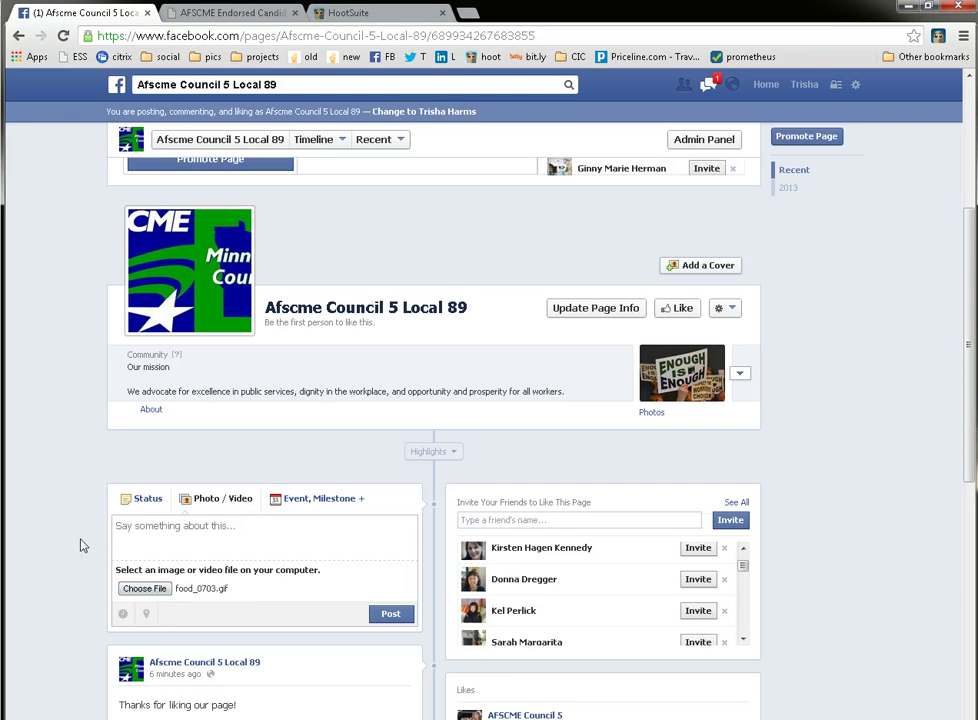
left_click(249, 532)
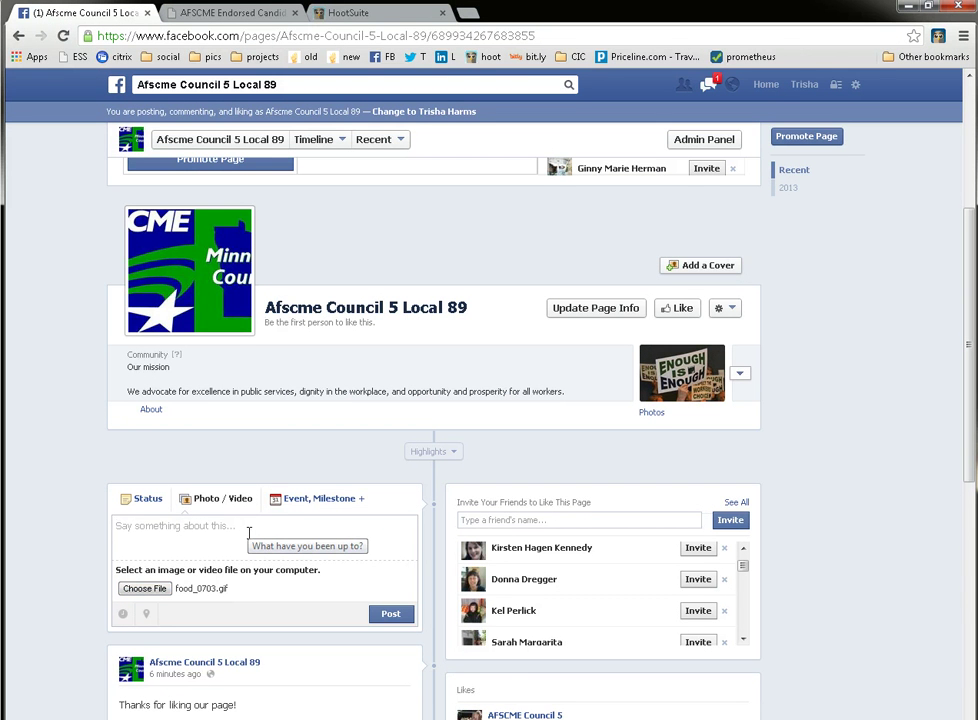
Write the three-line message on Duluth hunger, food shelves and the CHUM food drive
type("People in Duluth are hungry.")
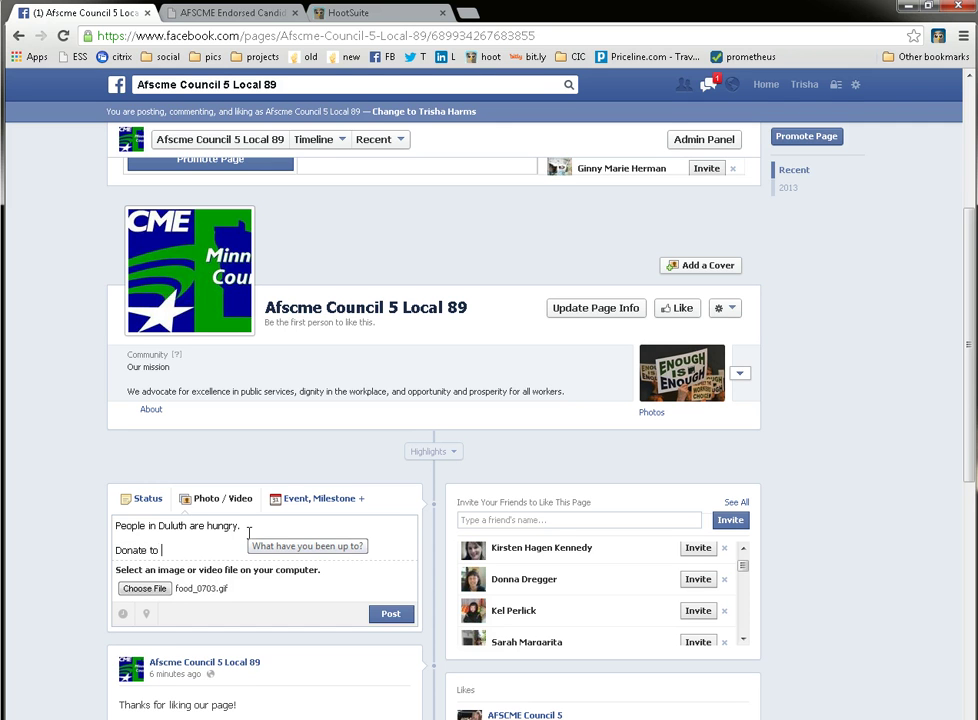
type("ood shelve")
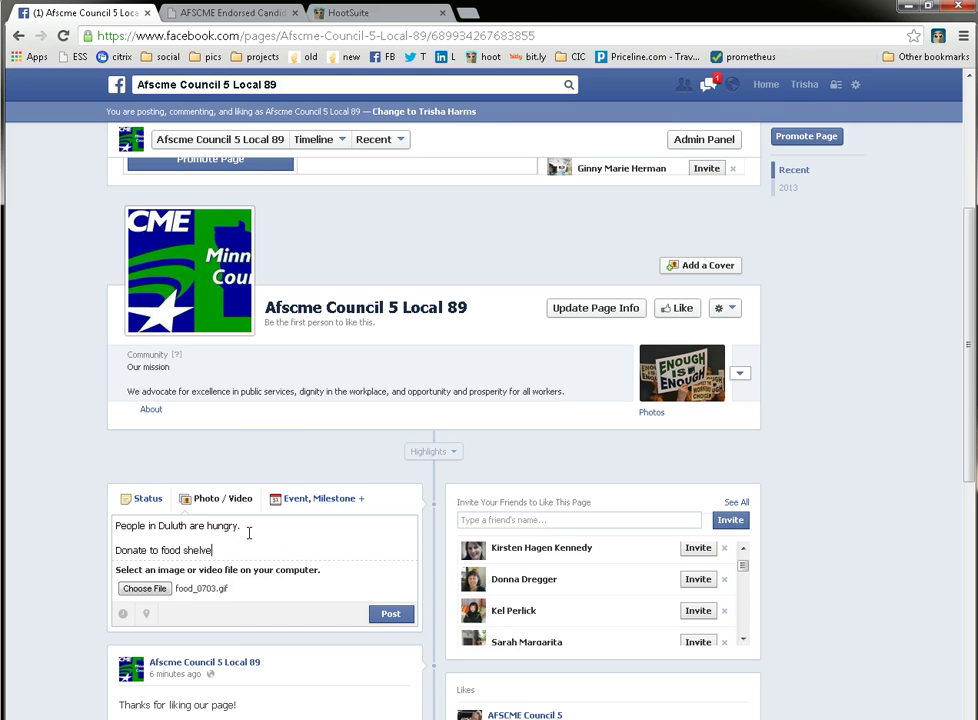
type("s.")
key("Return")
key("Return")
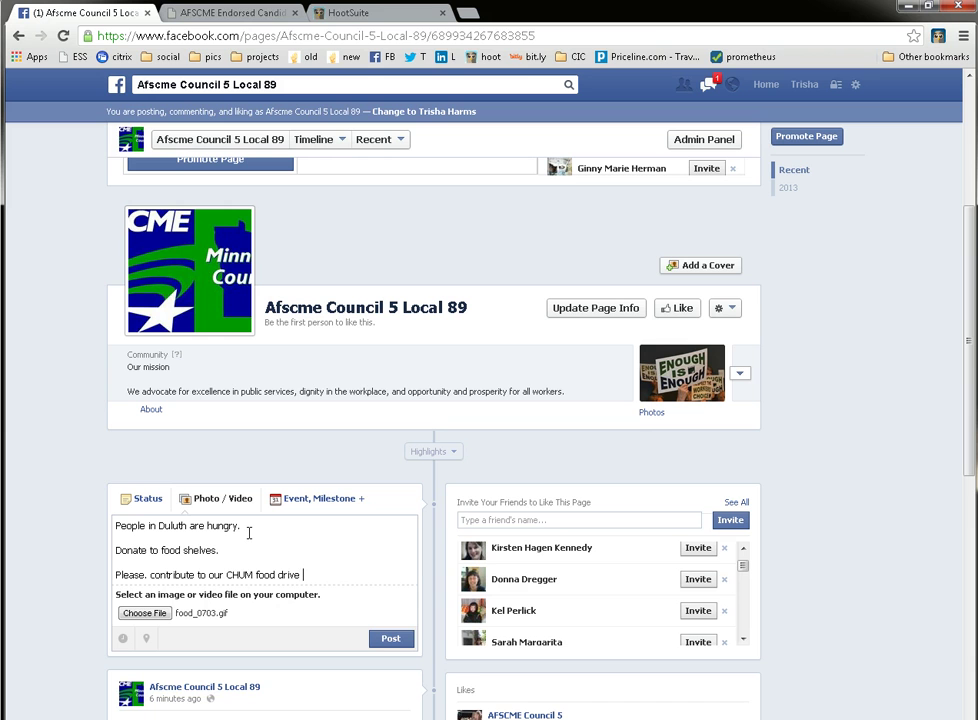
type("s month.")
left_click_drag(368, 576, 106, 517)
left_click(270, 524)
Publish the food-drive post, like it, and comment 'Yay! I was there!'
left_click(390, 641)
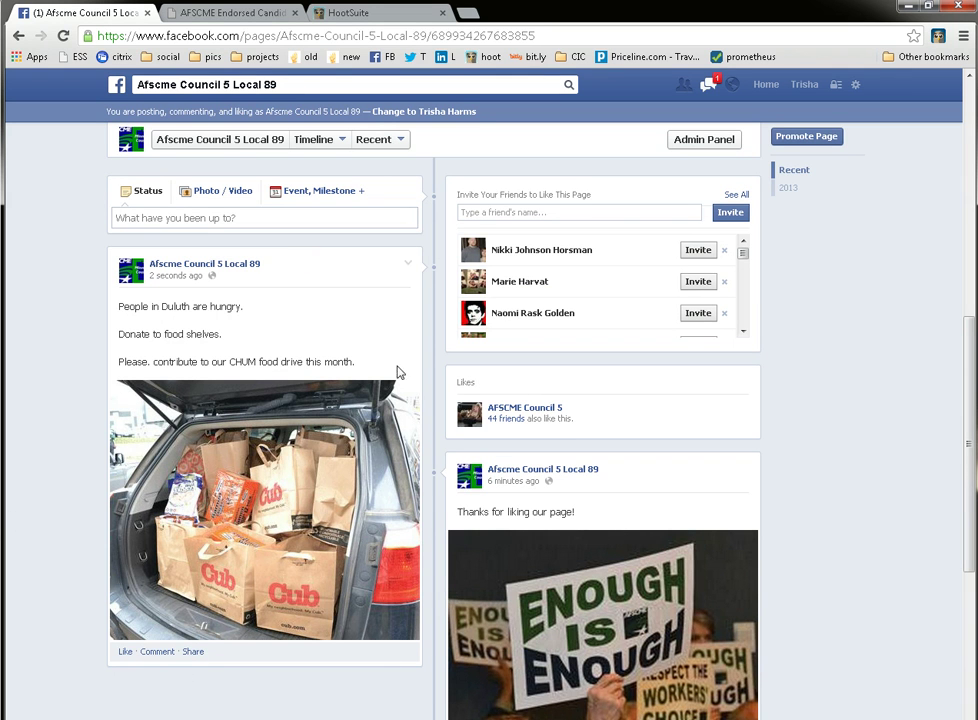
left_click(124, 654)
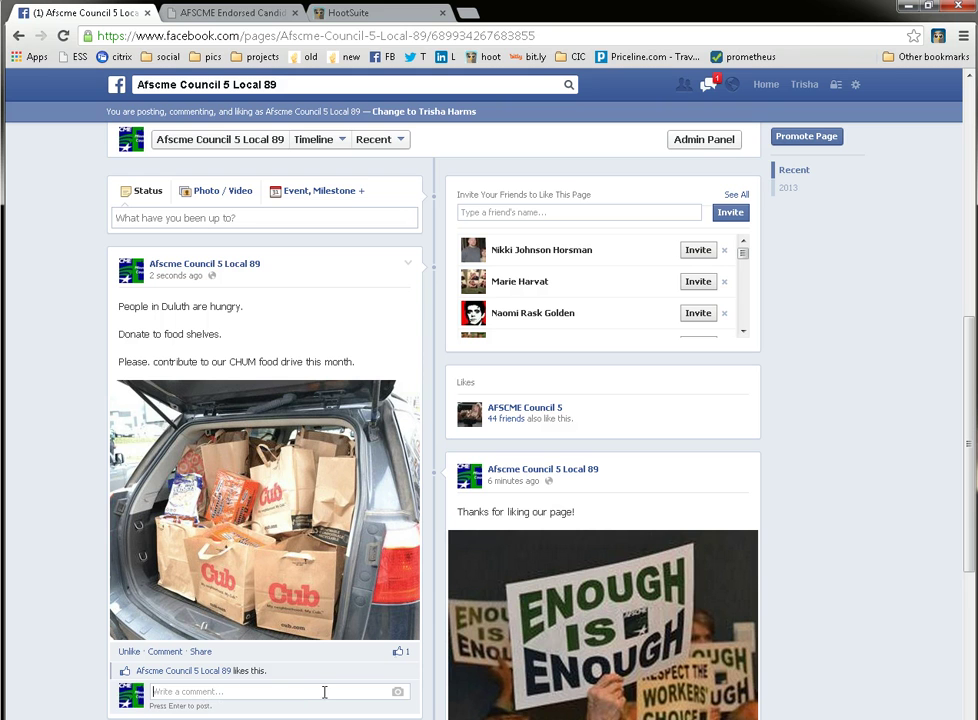
type("Yay! I was there!")
key("Return")
Open the share options for the food photo, then cancel without sharing
scroll(215, 630, "down", 2)
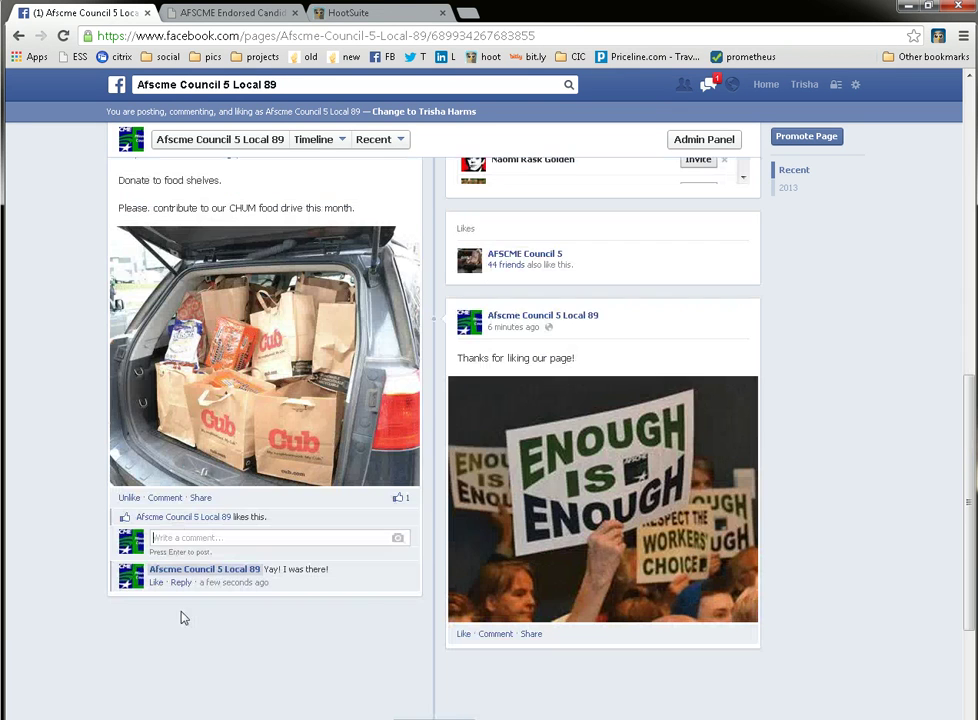
left_click(201, 497)
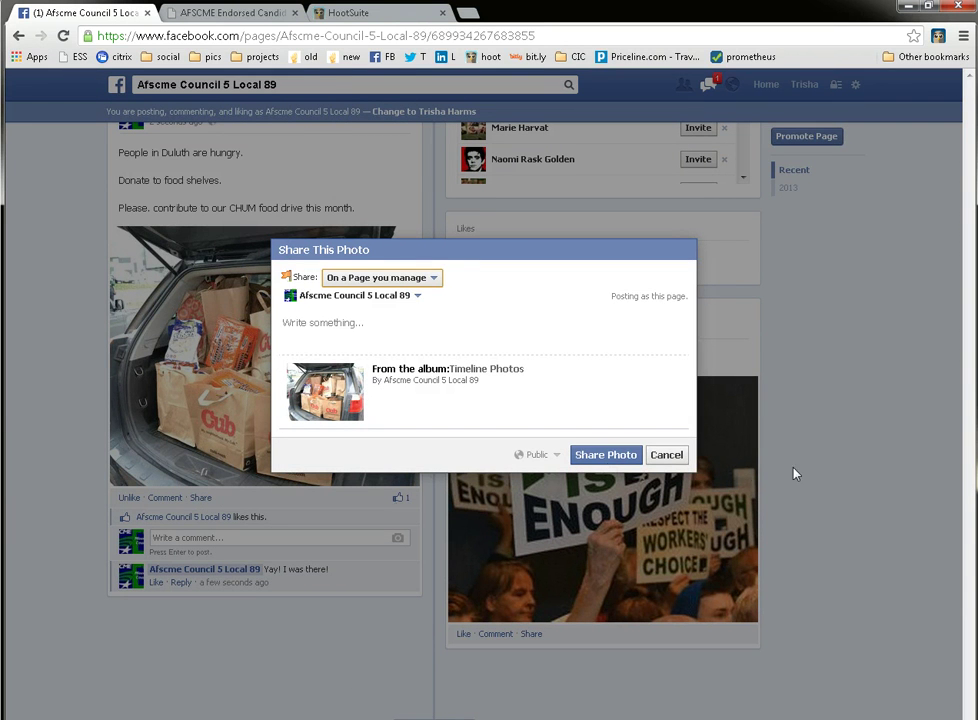
left_click(666, 455)
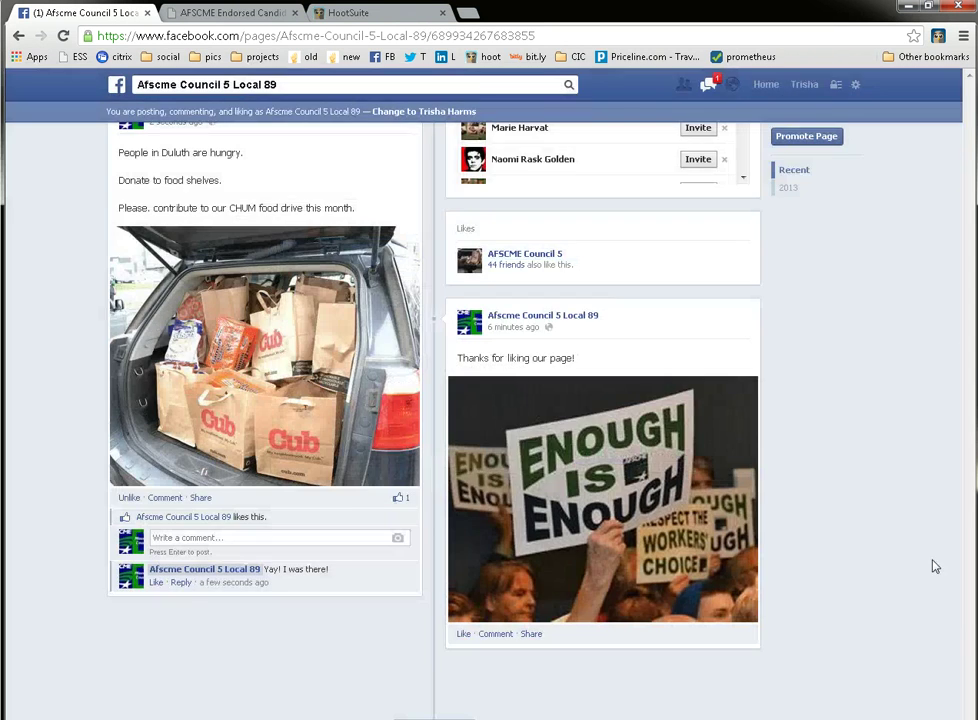
scroll(932, 567, "up", 2)
scroll(930, 567, "up", 8)
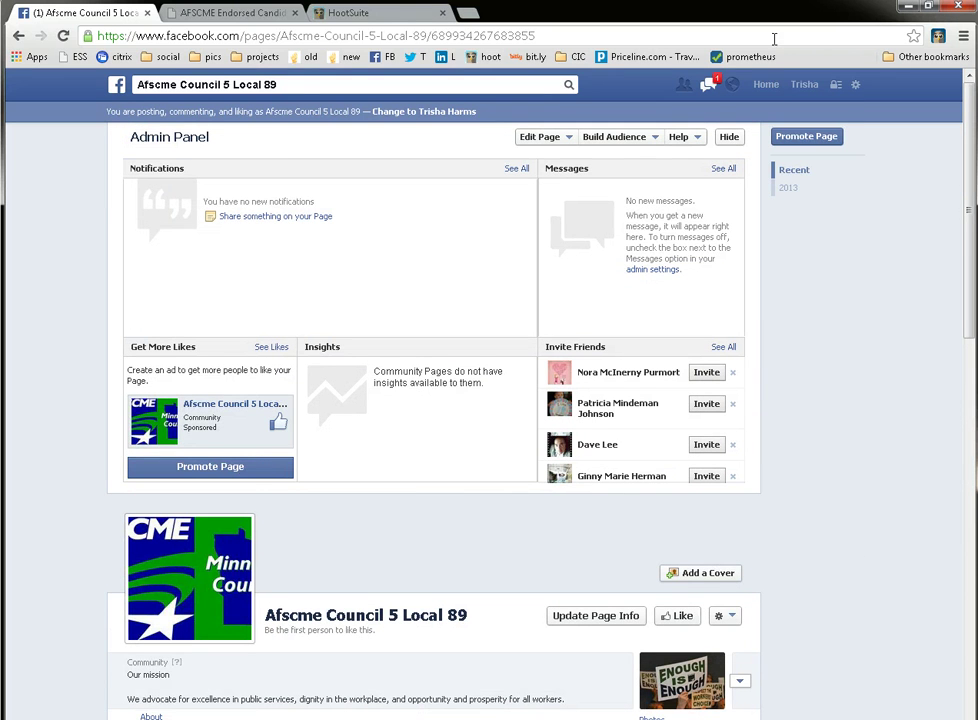
Go to the News Feed and open the AFSCME Council 5 page from the sidebar
left_click(768, 86)
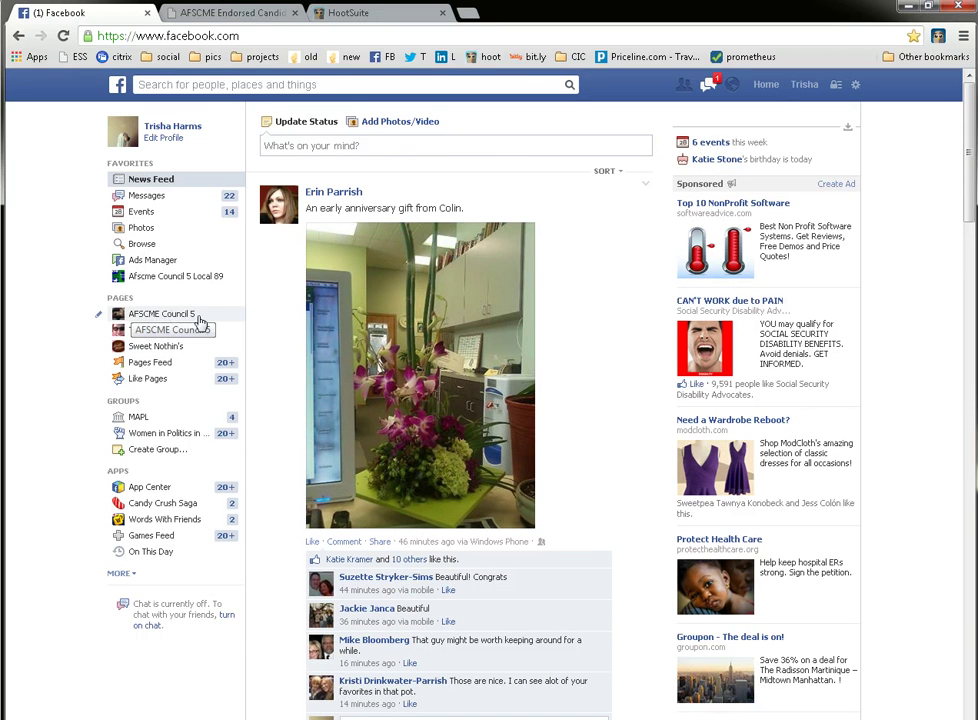
left_click(183, 316)
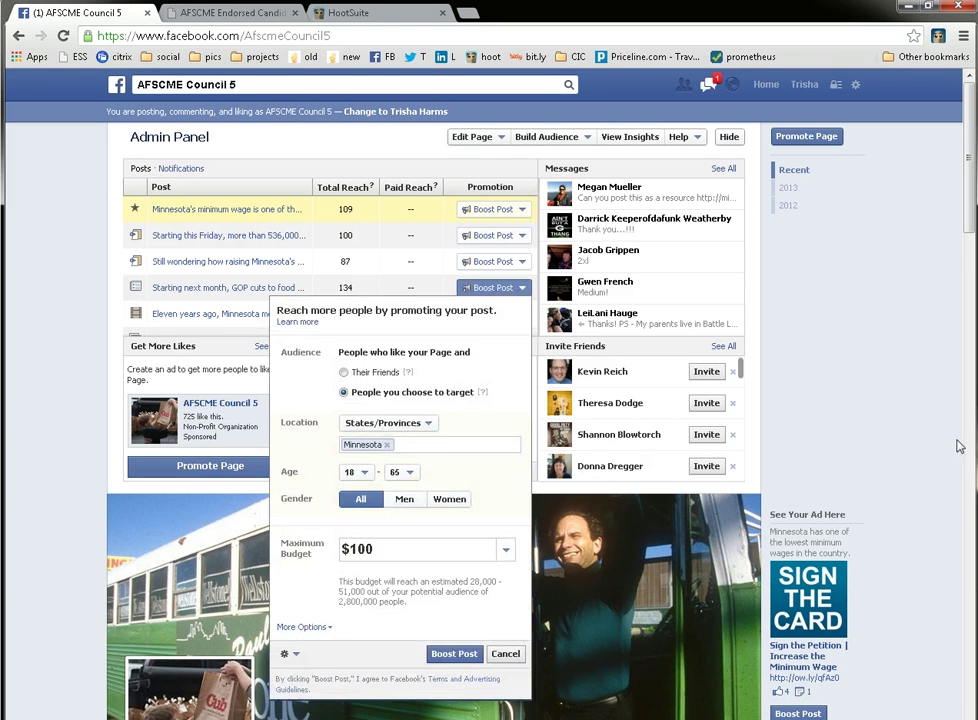
scroll(908, 437, "down", 1)
scroll(908, 437, "up", 1)
scroll(900, 460, "down", 4)
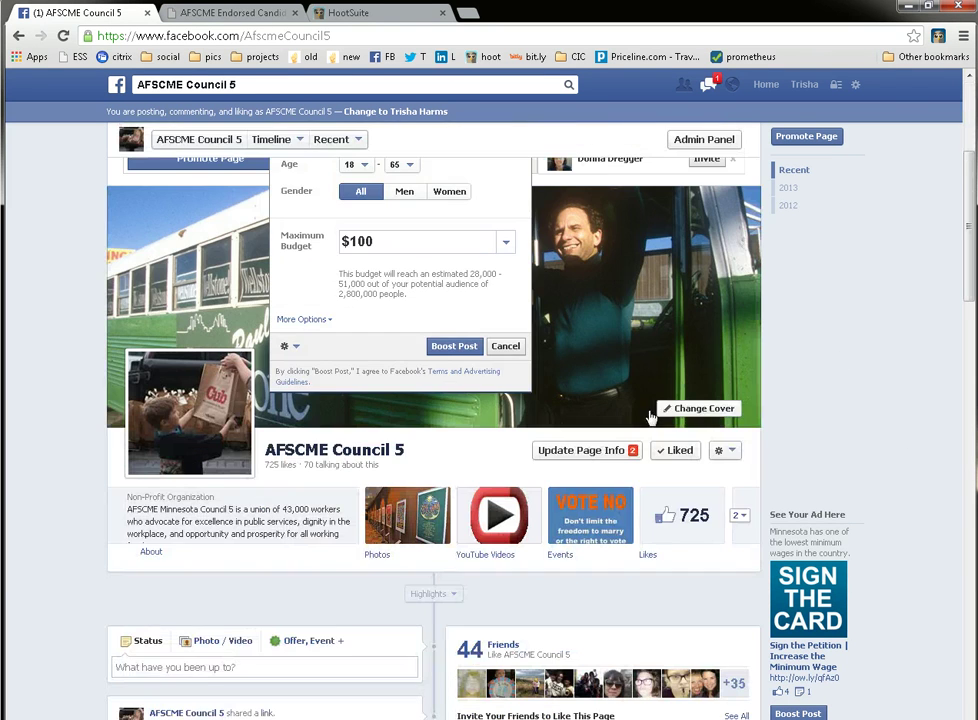
Like AFSCME Council 5 as your managed social page and confirm it joined favorites
left_click(727, 451)
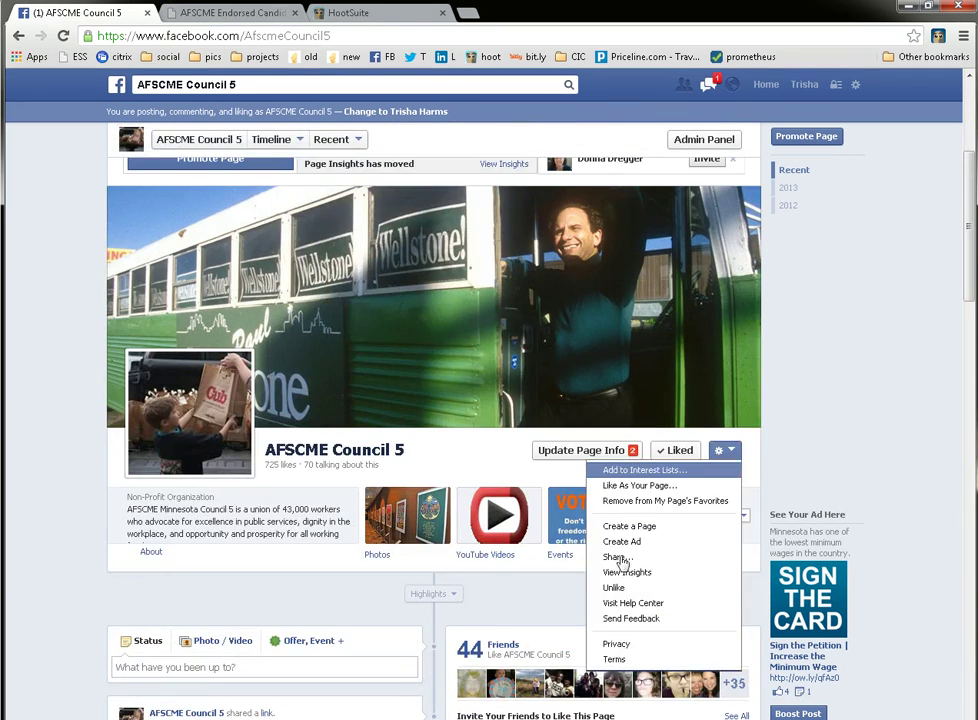
left_click(631, 489)
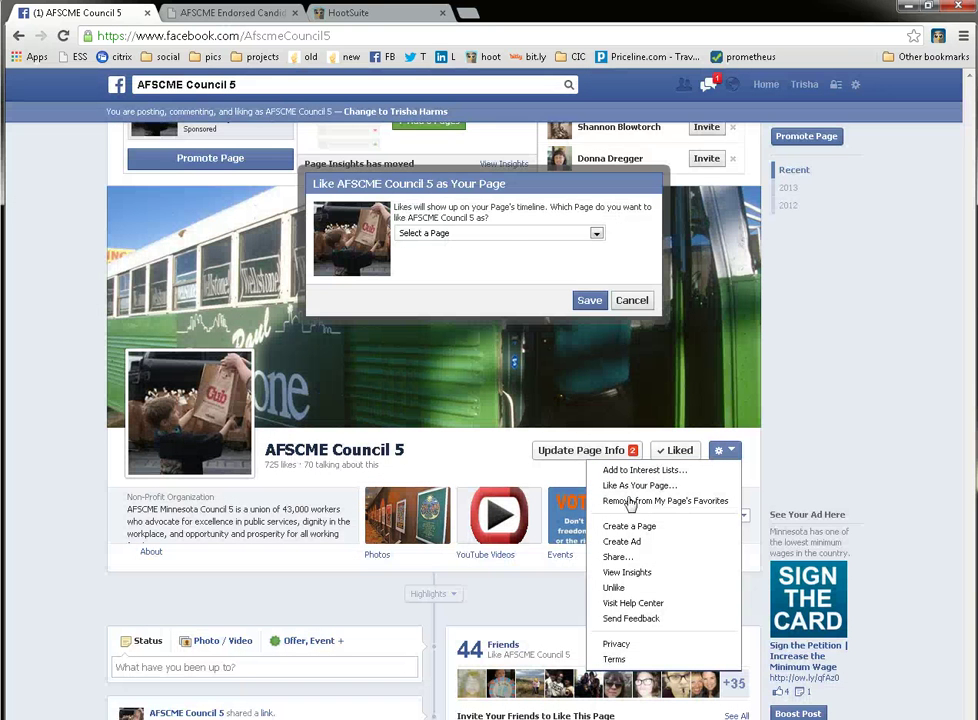
left_click(594, 233)
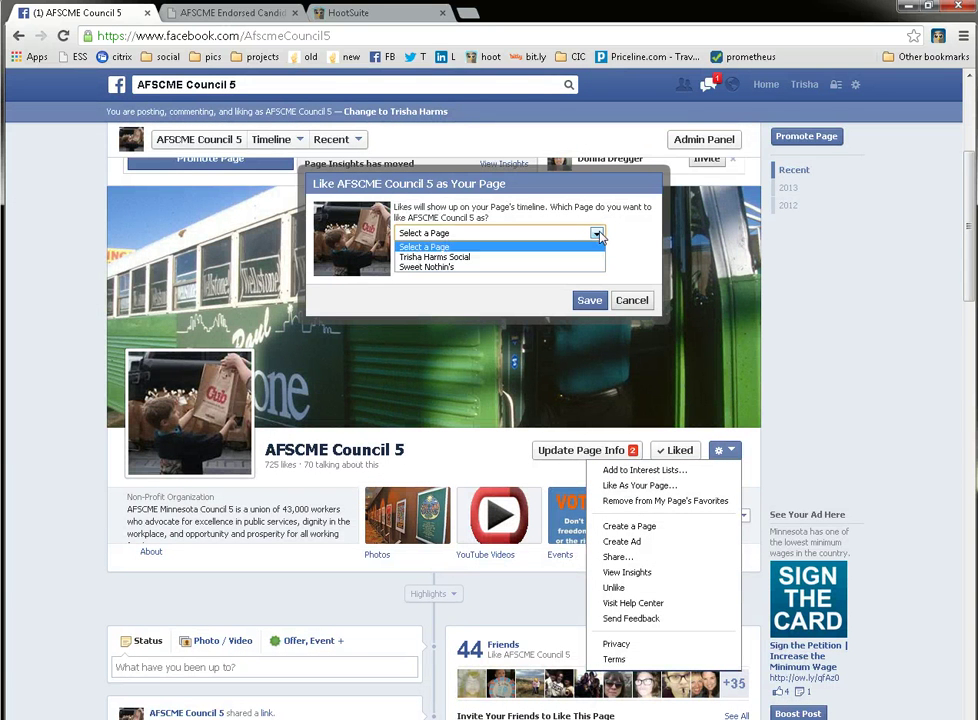
left_click(432, 257)
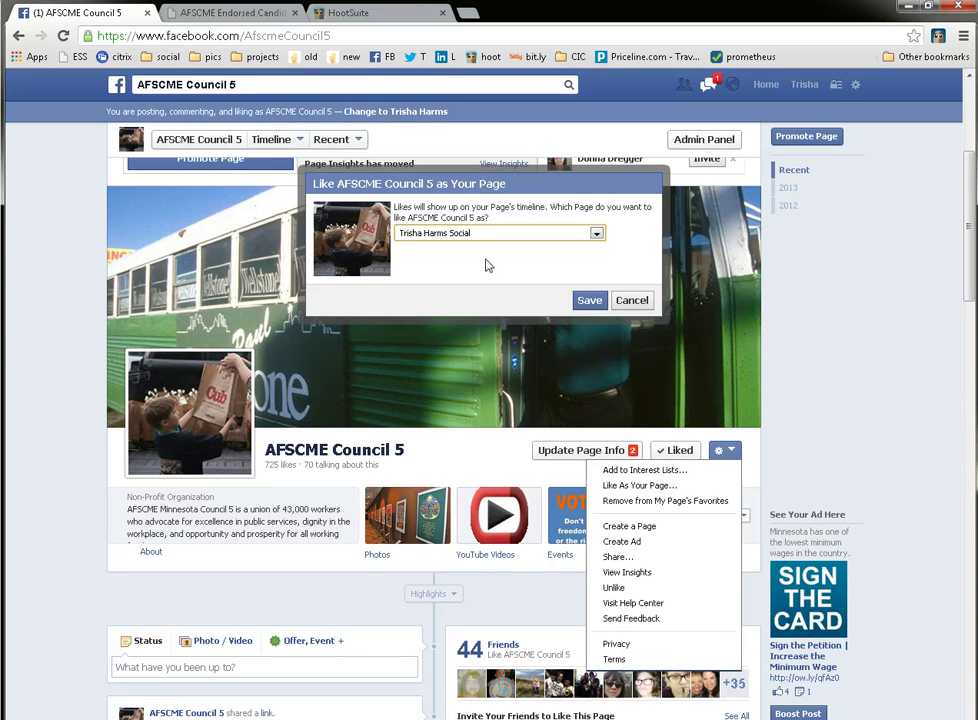
left_click(588, 300)
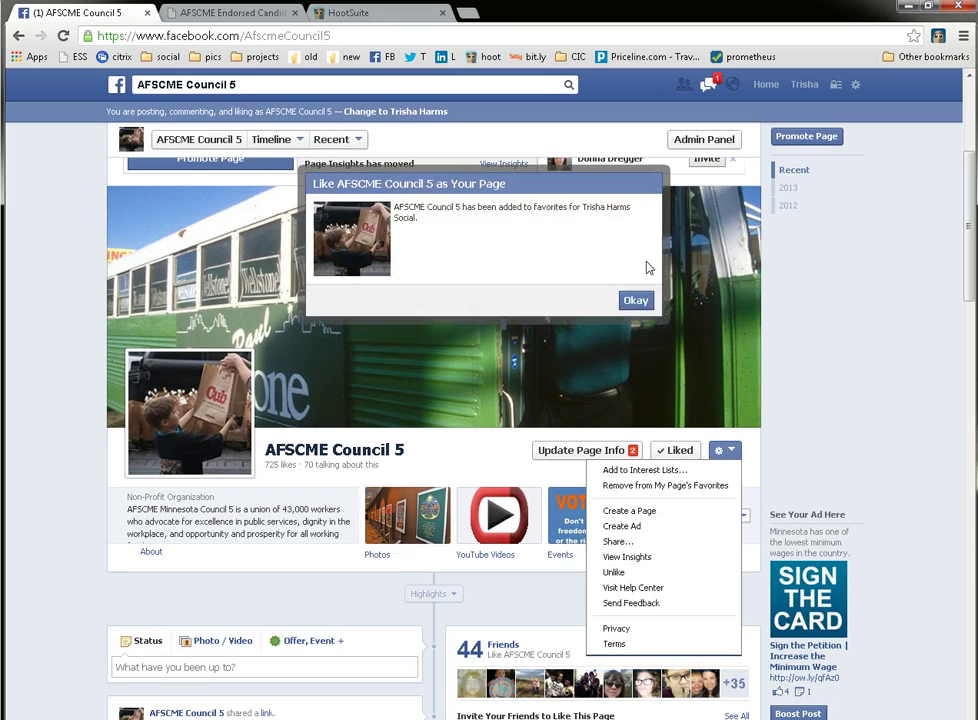
left_click(637, 300)
scroll(645, 338, "down", 8)
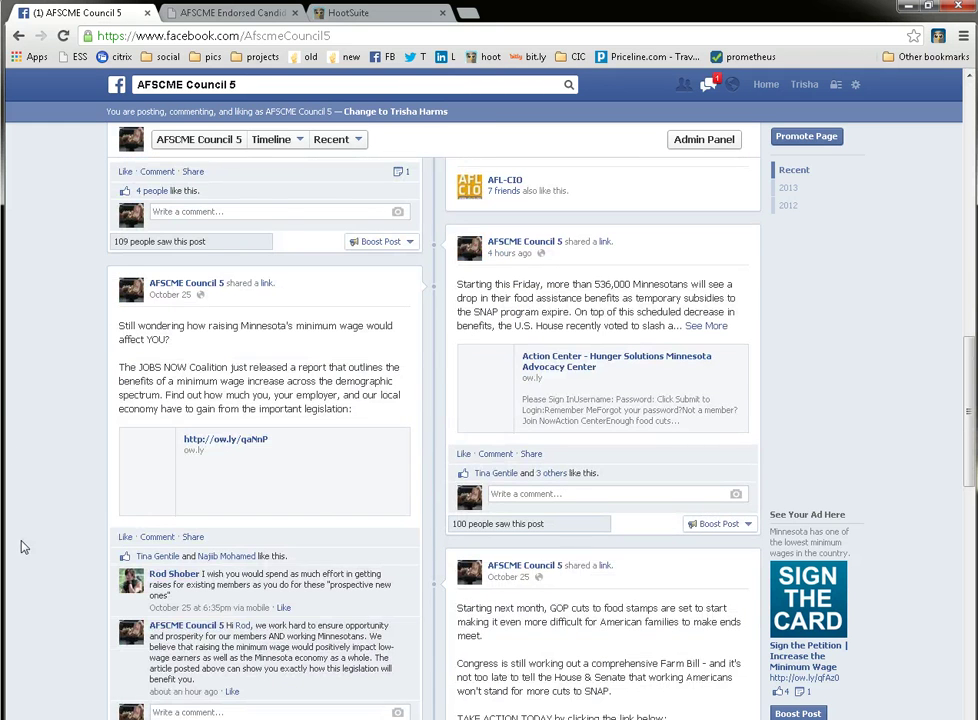
Find the Sign the Petition post and open its Share This Link dialog
scroll(24, 547, "up", 3)
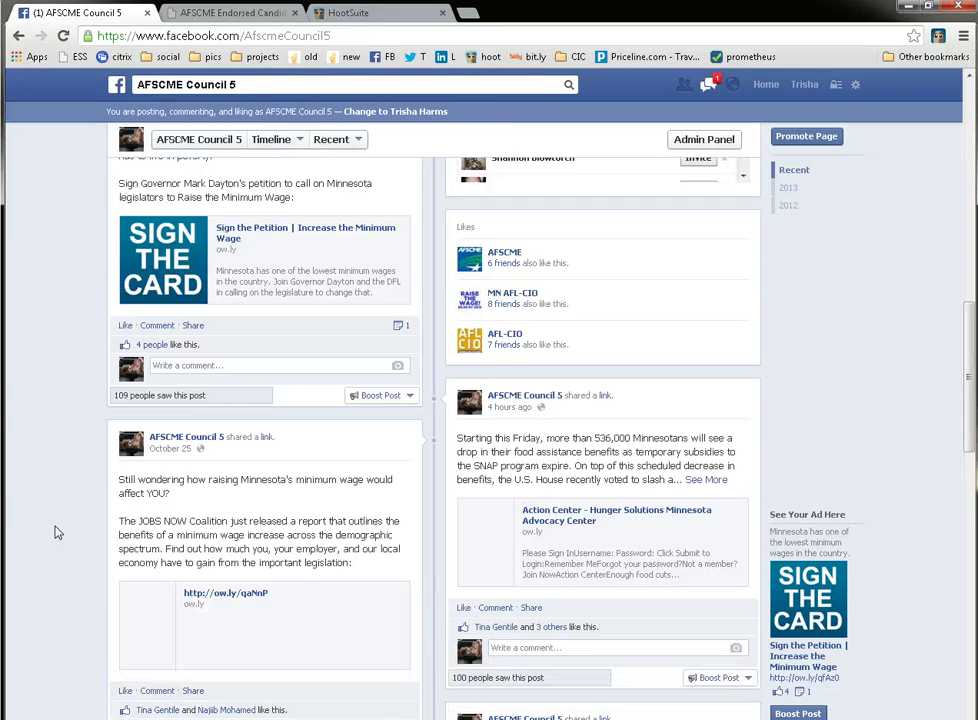
scroll(11, 497, "down", 2)
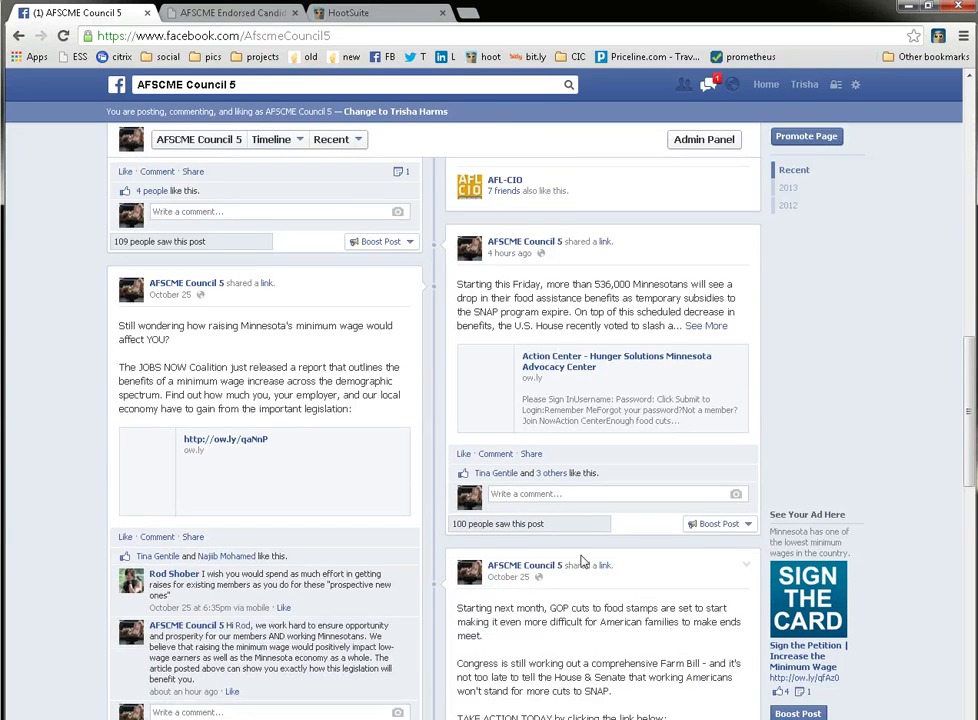
scroll(212, 560, "up", 5)
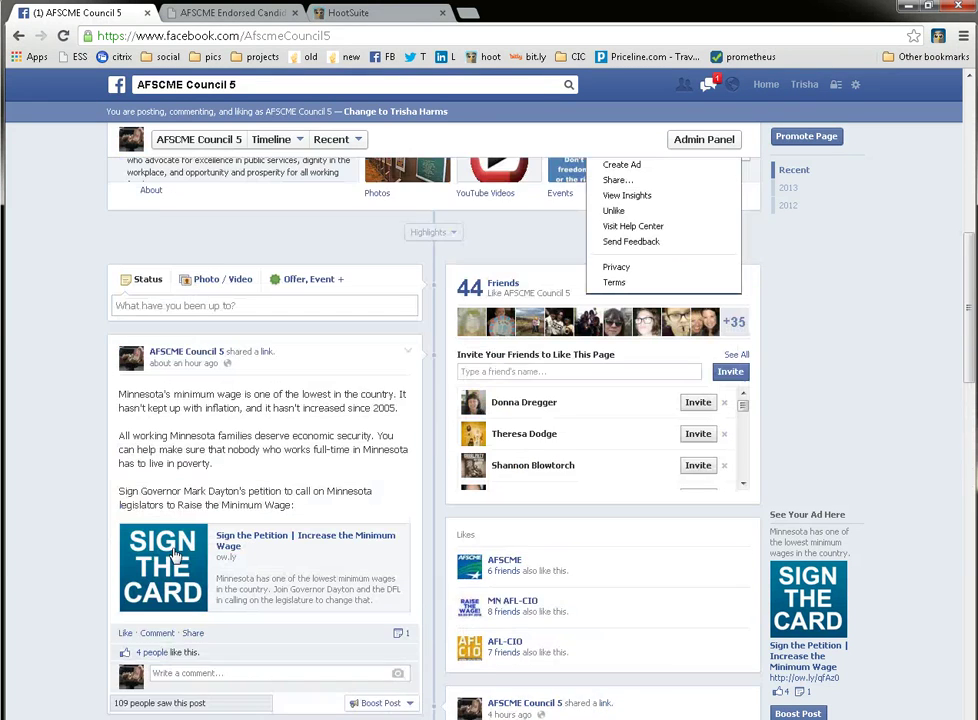
scroll(33, 515, "down", 1)
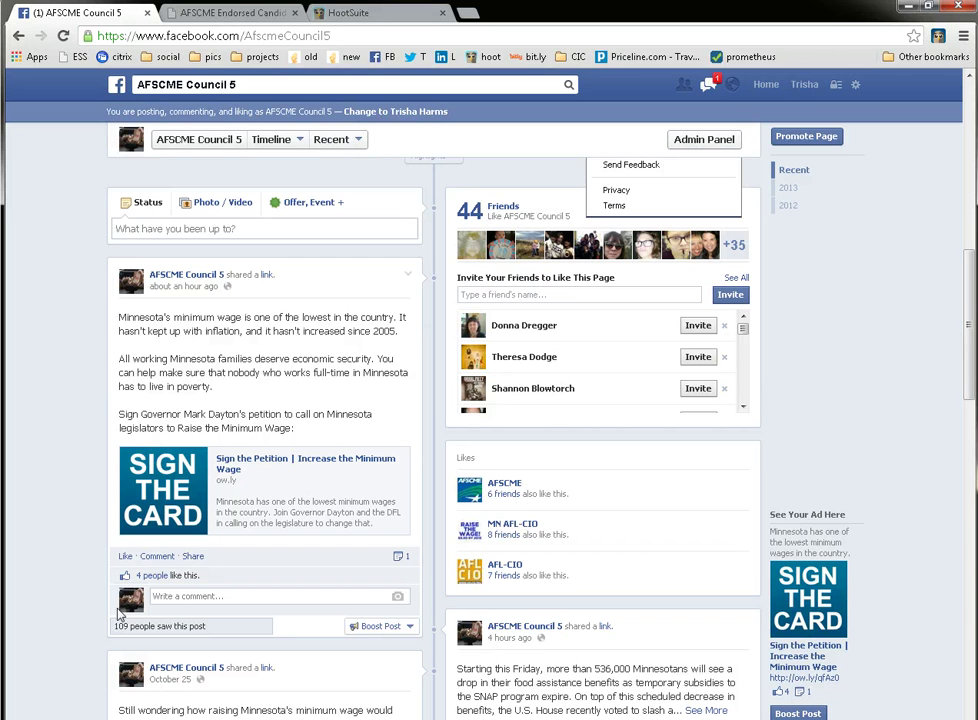
left_click(194, 557)
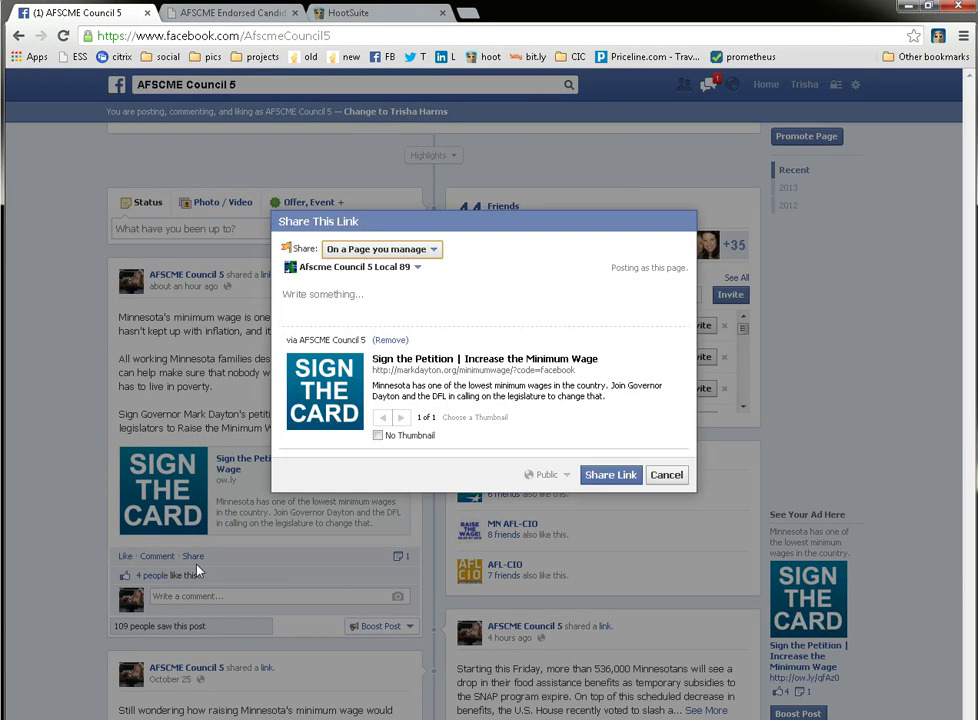
Add the message 'This is very important, please sign this petition to tell MN legislators to #RaiseTheWage!'
left_click(350, 298)
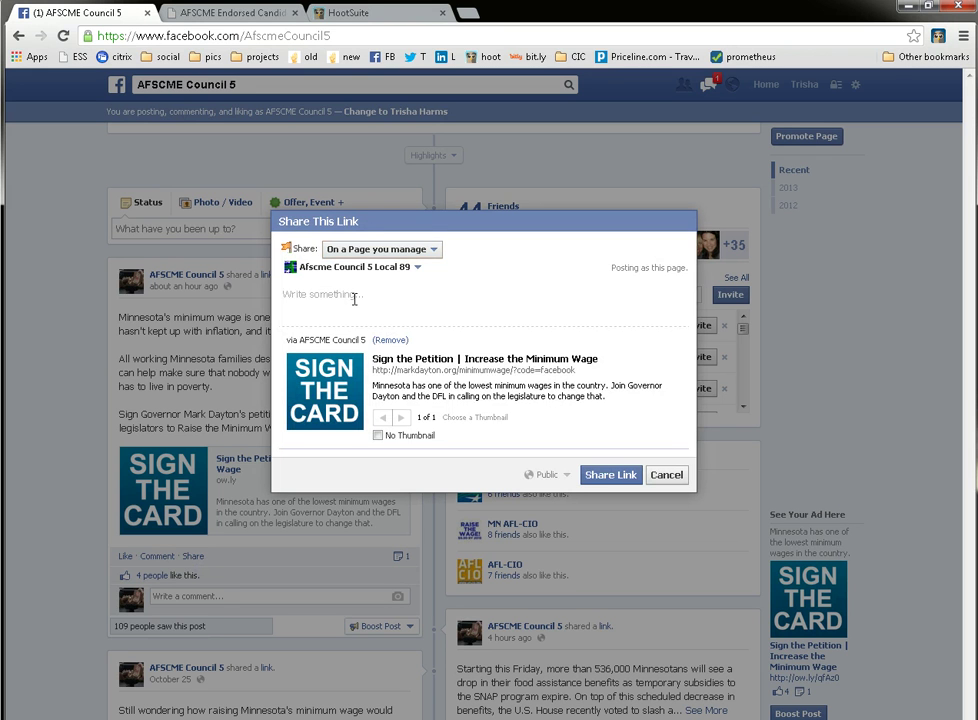
type("Th")
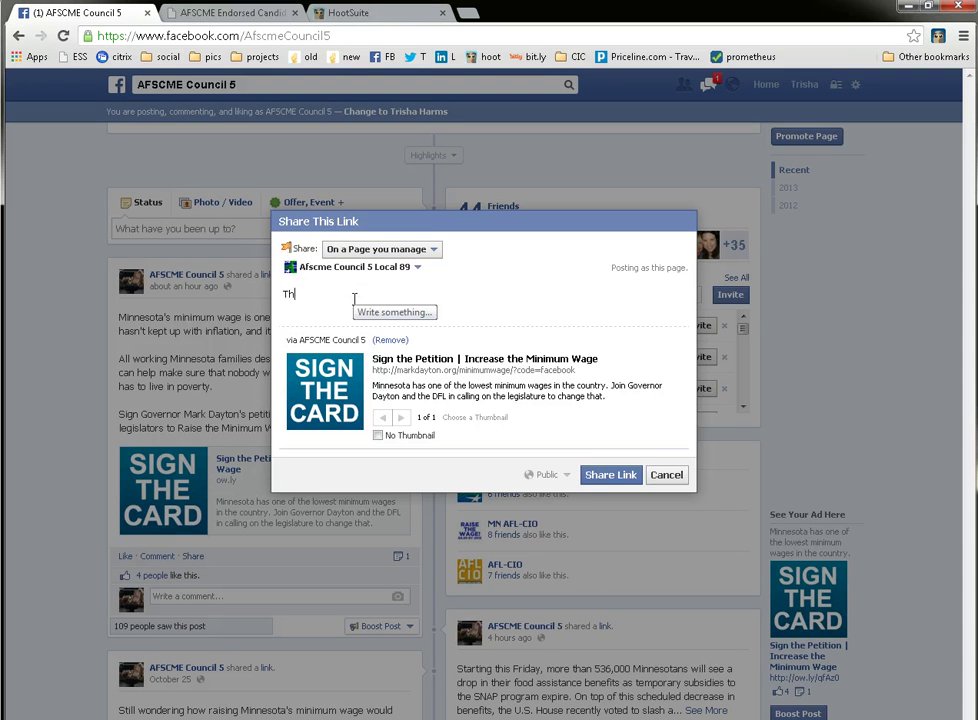
type("is is very important, please si")
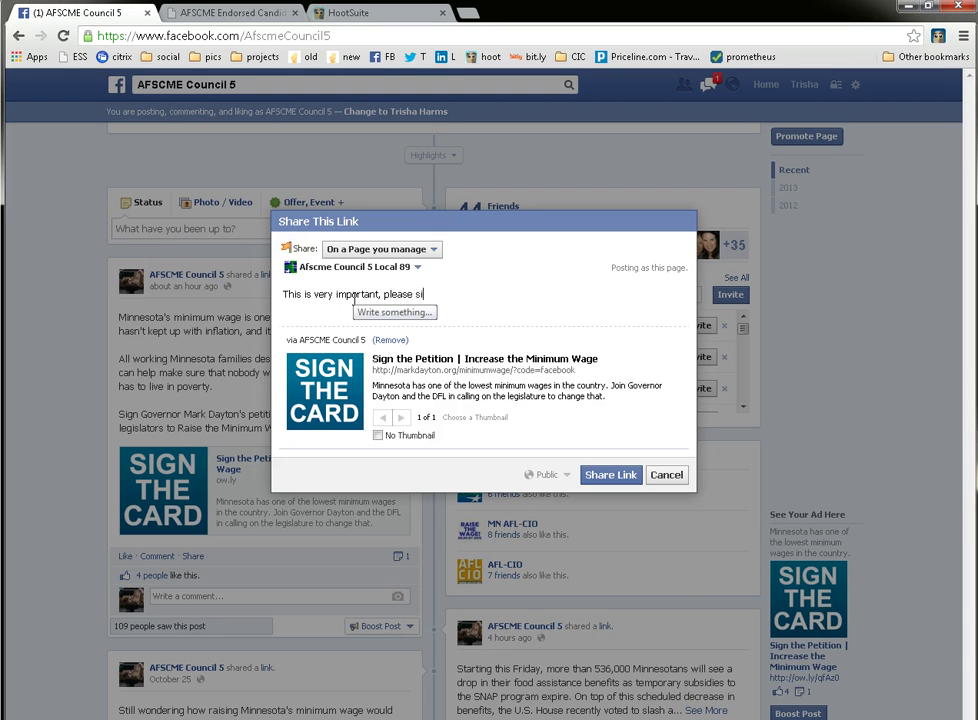
type("gn this petition to tell MN le")
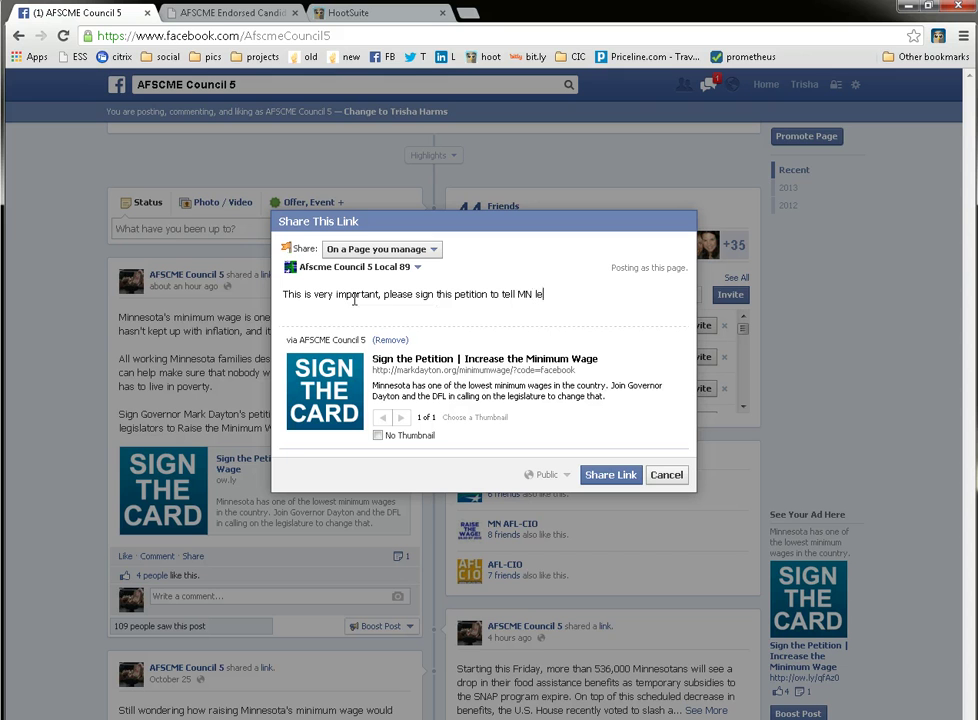
type("gislators to #Rais")
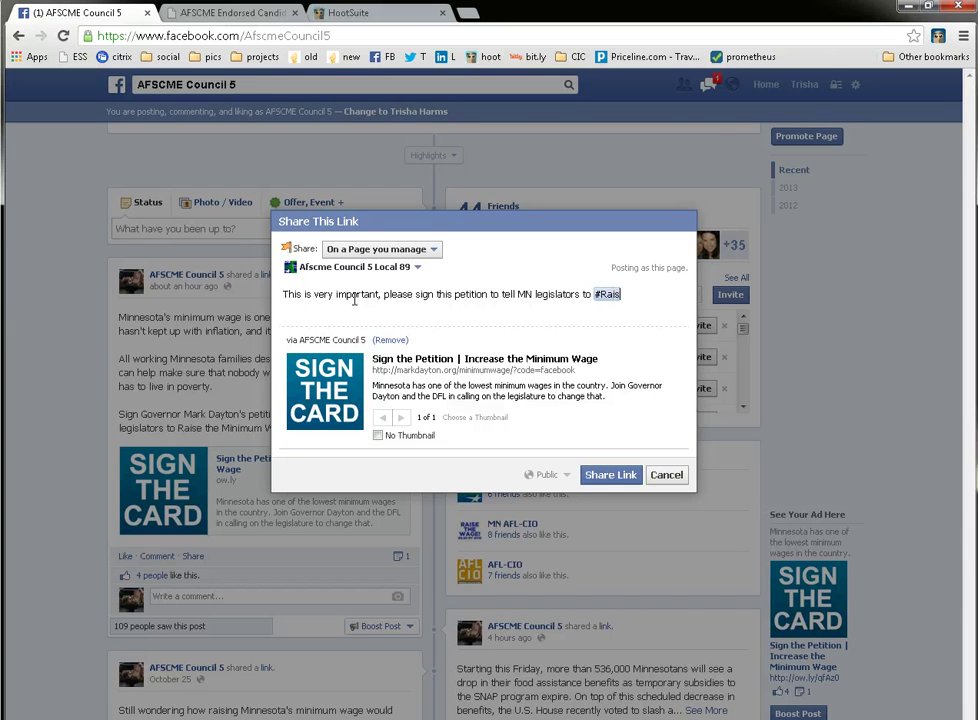
type("eTheWage!")
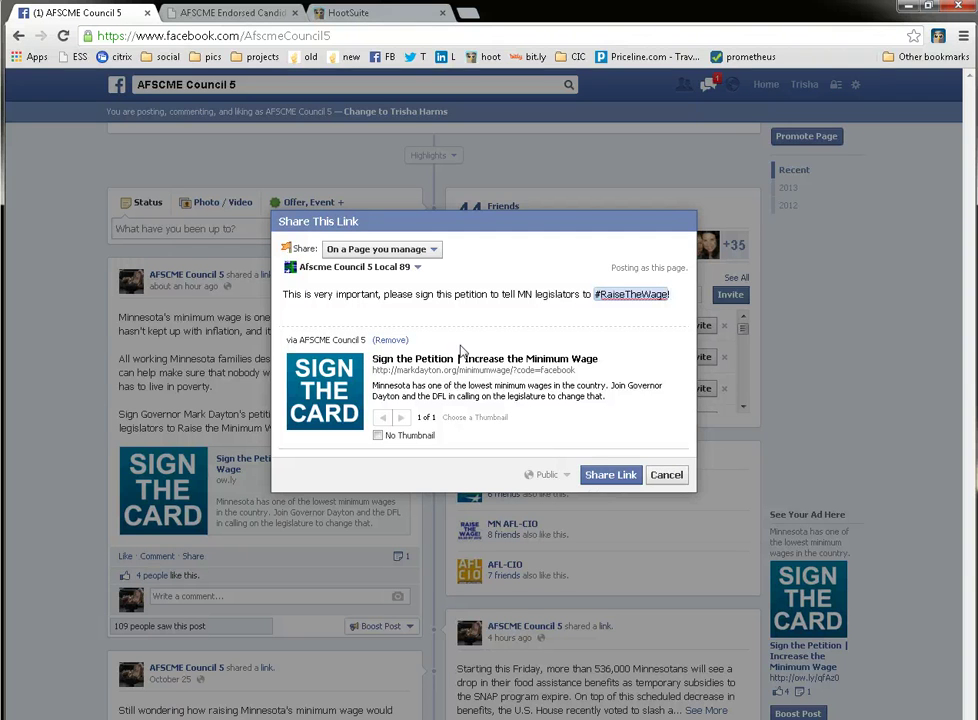
left_click(429, 250)
left_click(425, 250)
Share the petition link and view it on the Afscme Council 5 Local 89 timeline
left_click(617, 479)
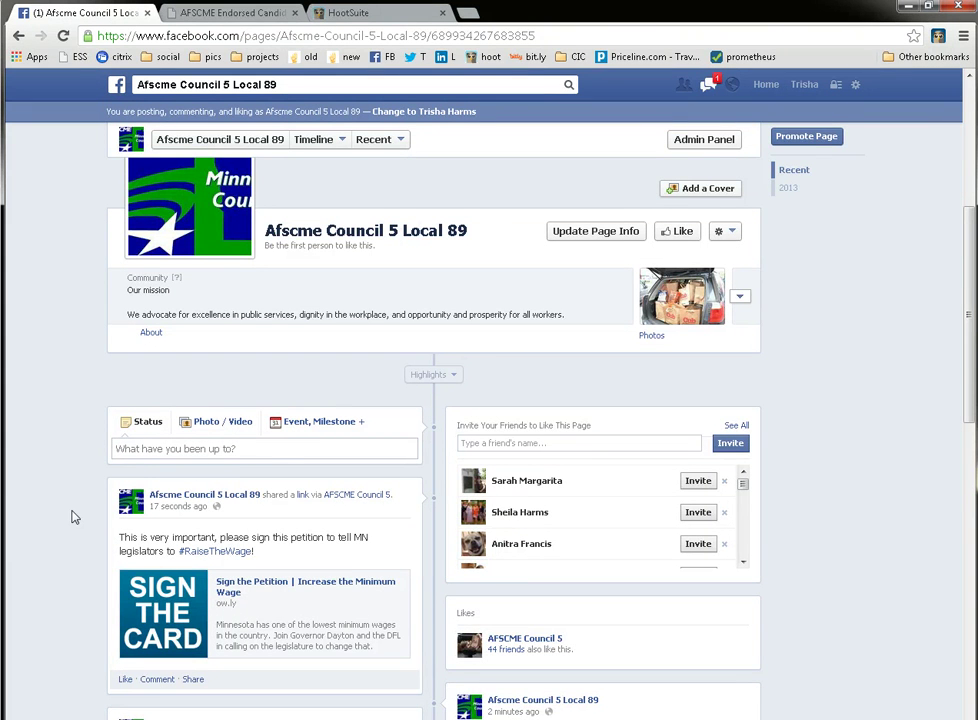
scroll(70, 517, "down", 2)
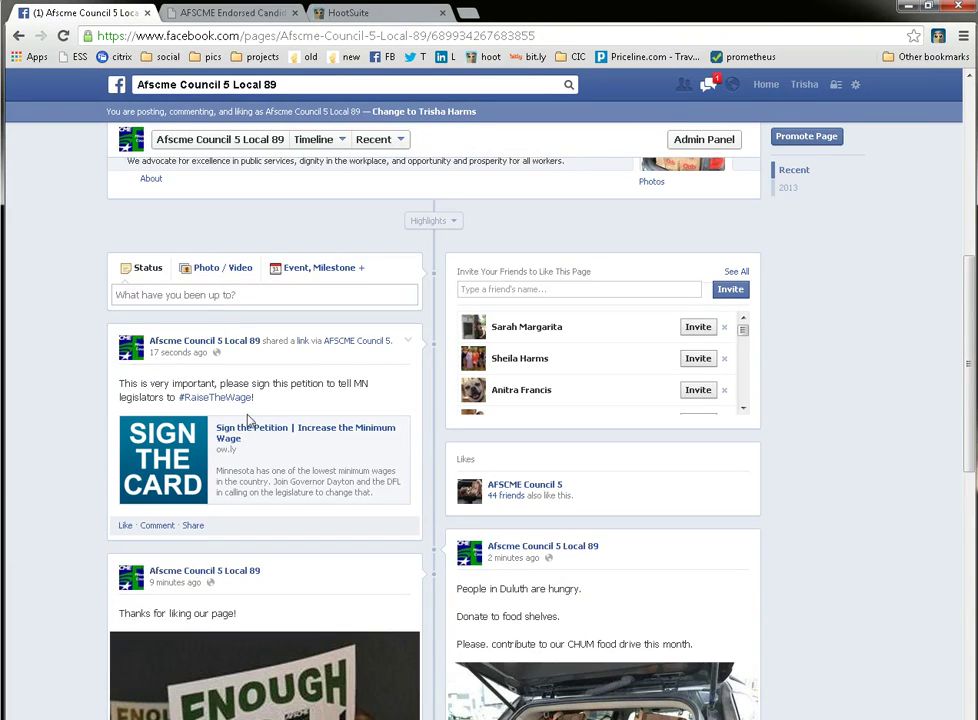